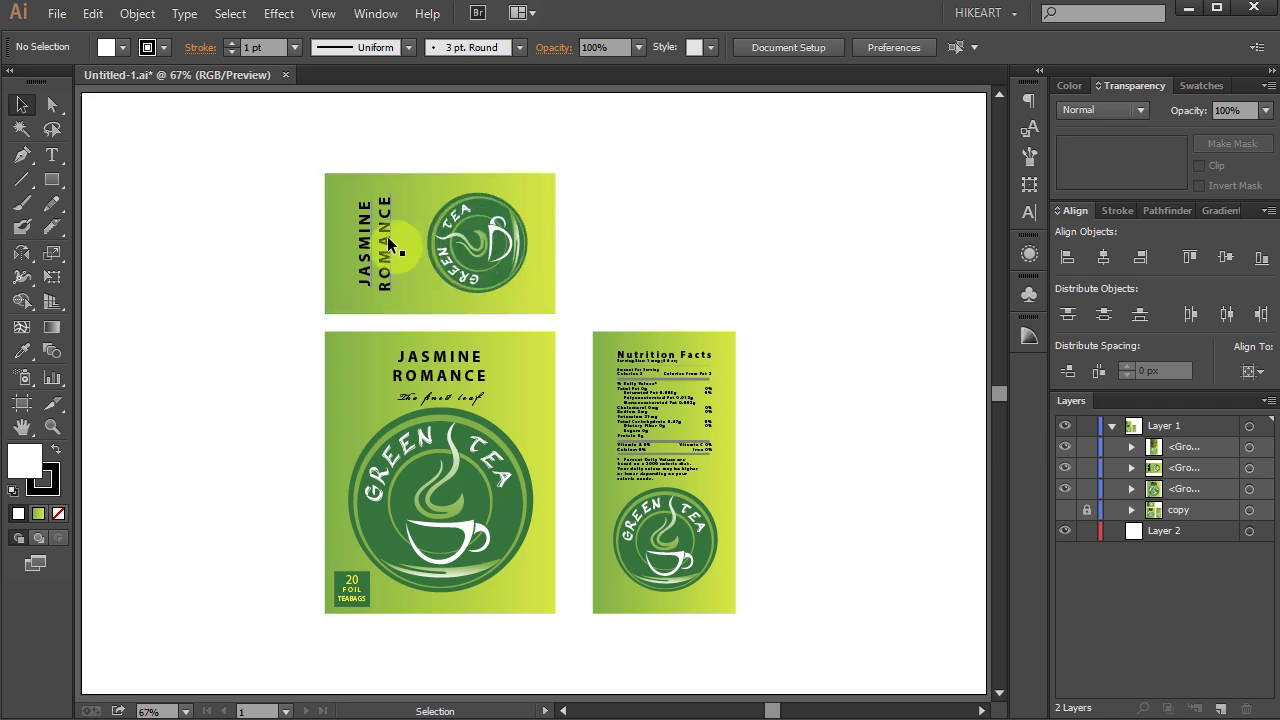
Confirm the top and Nutrition Facts panels are groups, then group the front Jasmine Romance label
{"action": "left_click", "coordinate": [389, 237]}
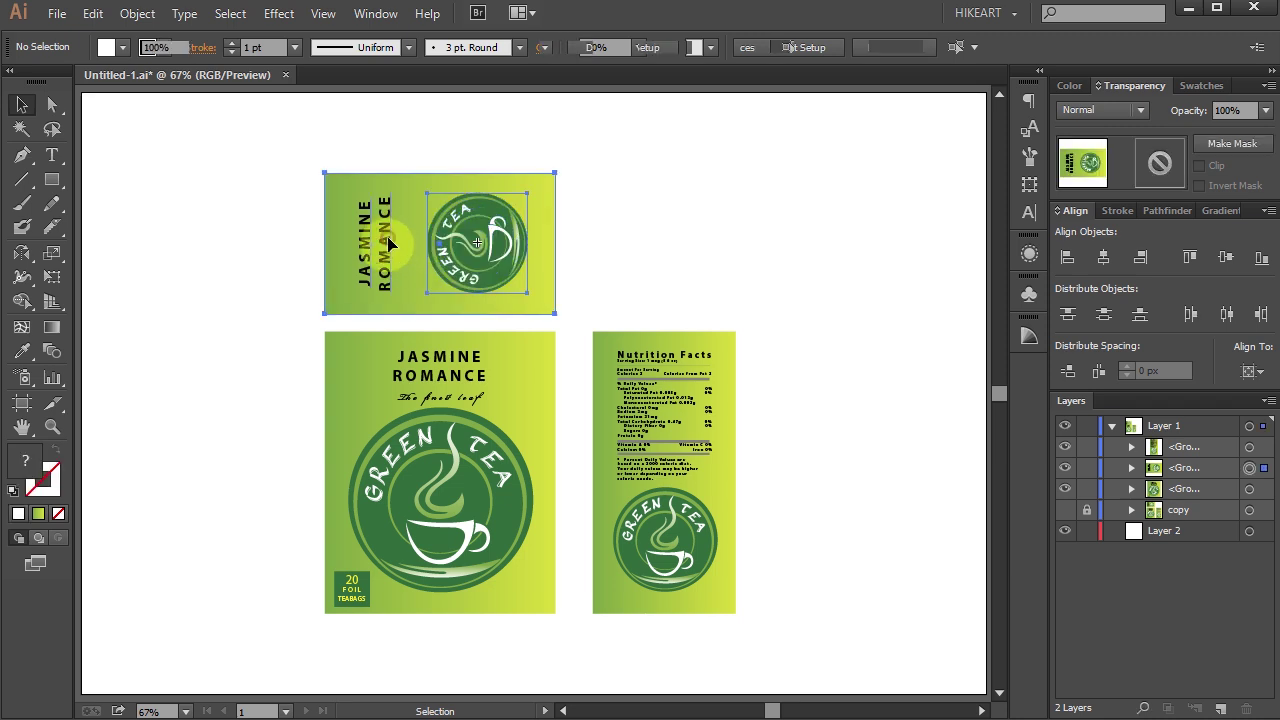
{"action": "left_click", "coordinate": [605, 391]}
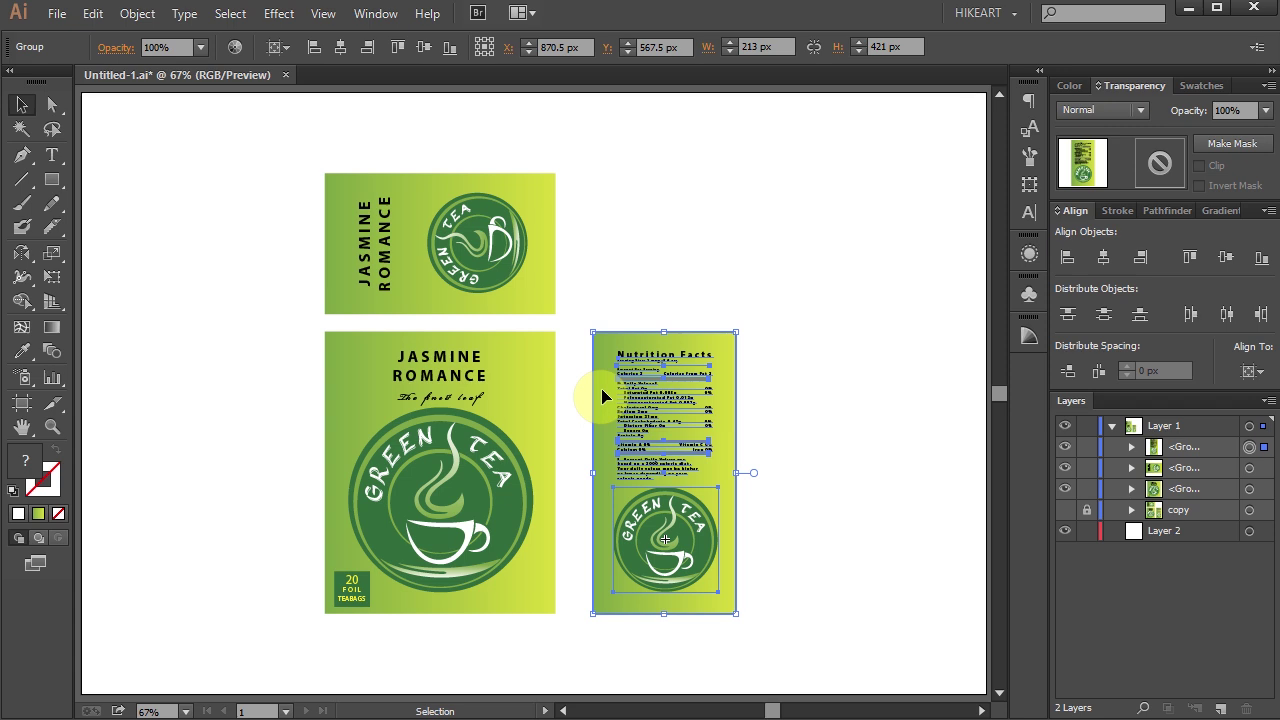
{"action": "key", "text": "v"}
{"action": "left_click", "coordinate": [466, 413]}
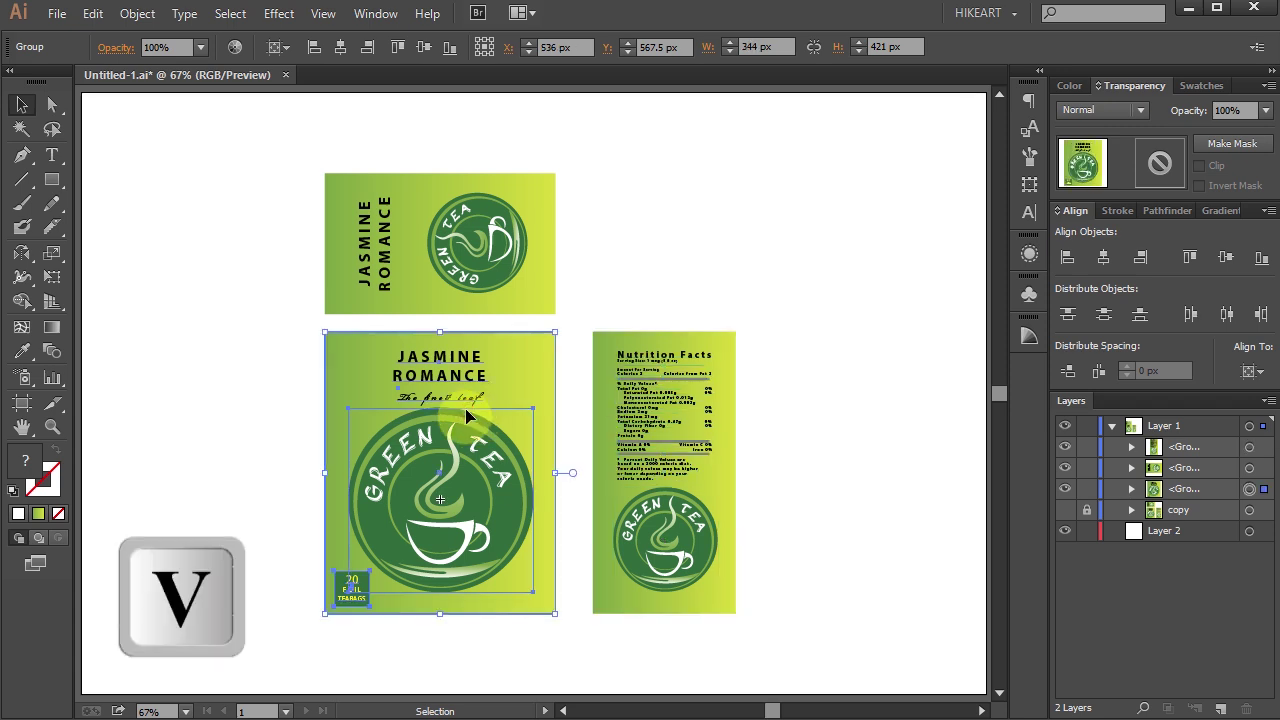
{"action": "left_click", "coordinate": [140, 14]}
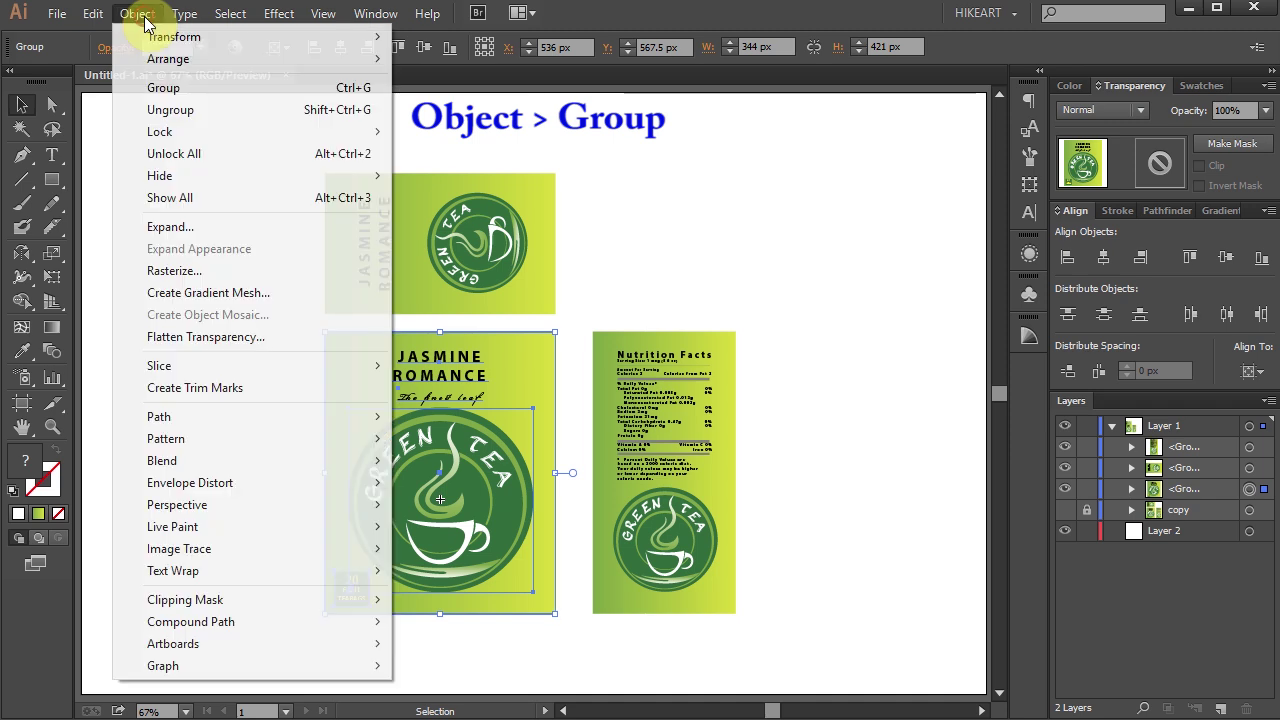
{"action": "left_click", "coordinate": [318, 88]}
{"action": "left_click", "coordinate": [643, 265]}
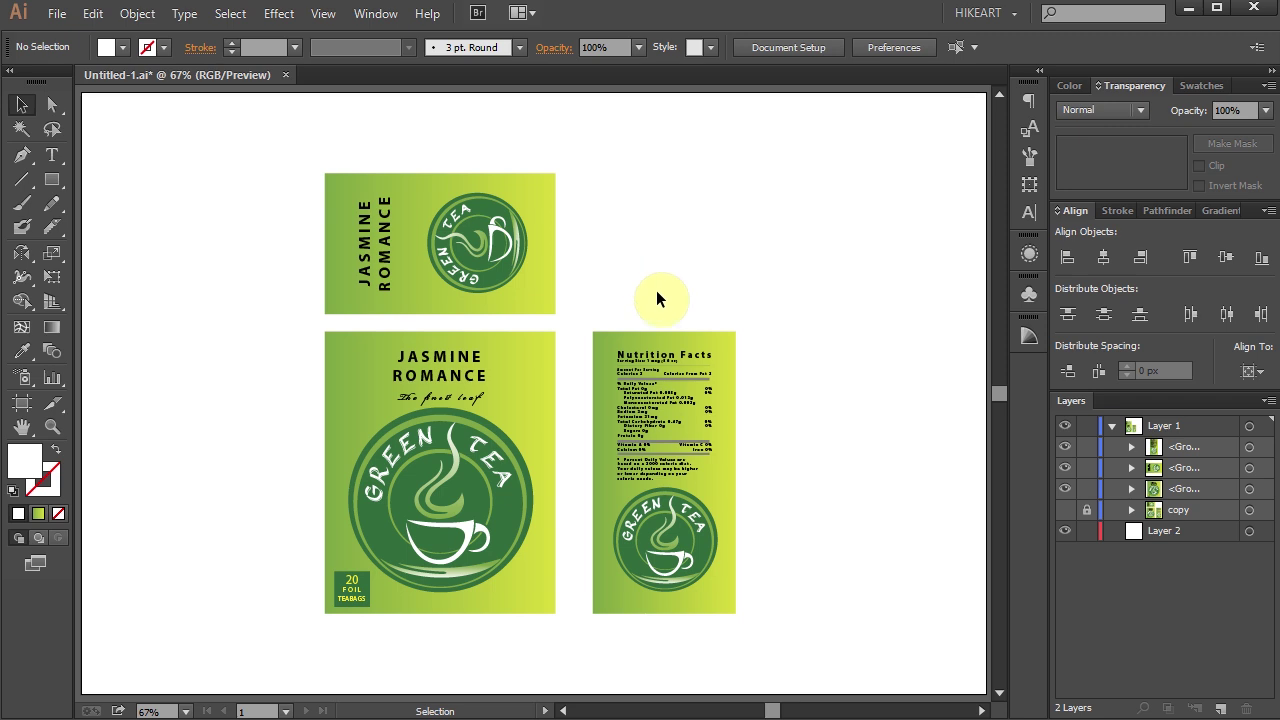
Briefly show the copy layer to preview the finished 3D box mockup, then hide it
{"action": "left_click", "coordinate": [1066, 514]}
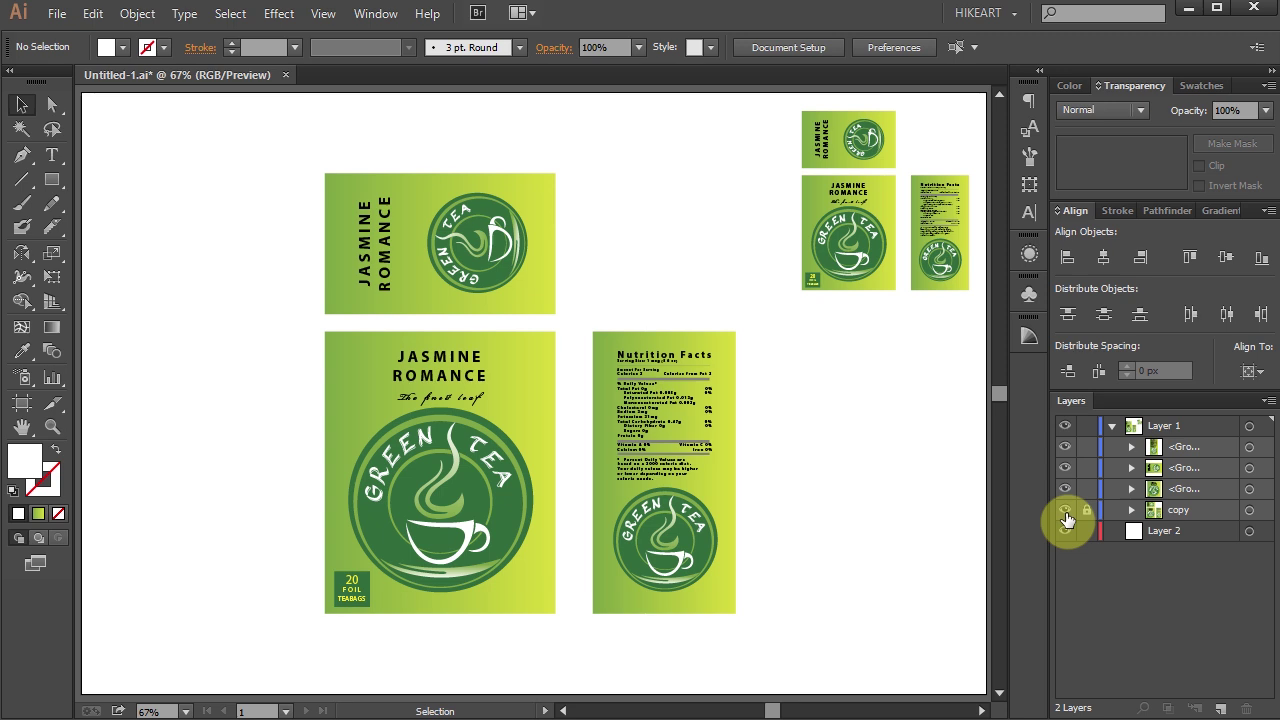
{"action": "left_click", "coordinate": [1066, 524]}
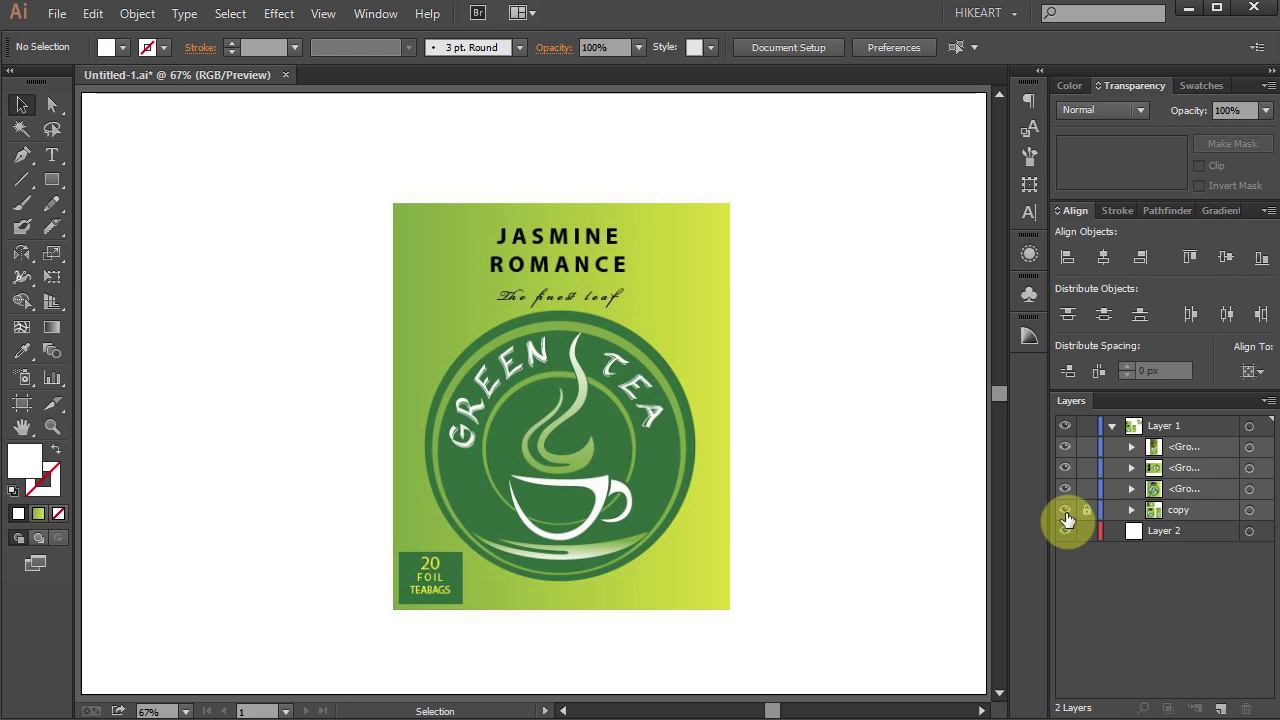
{"action": "left_click", "coordinate": [1065, 511]}
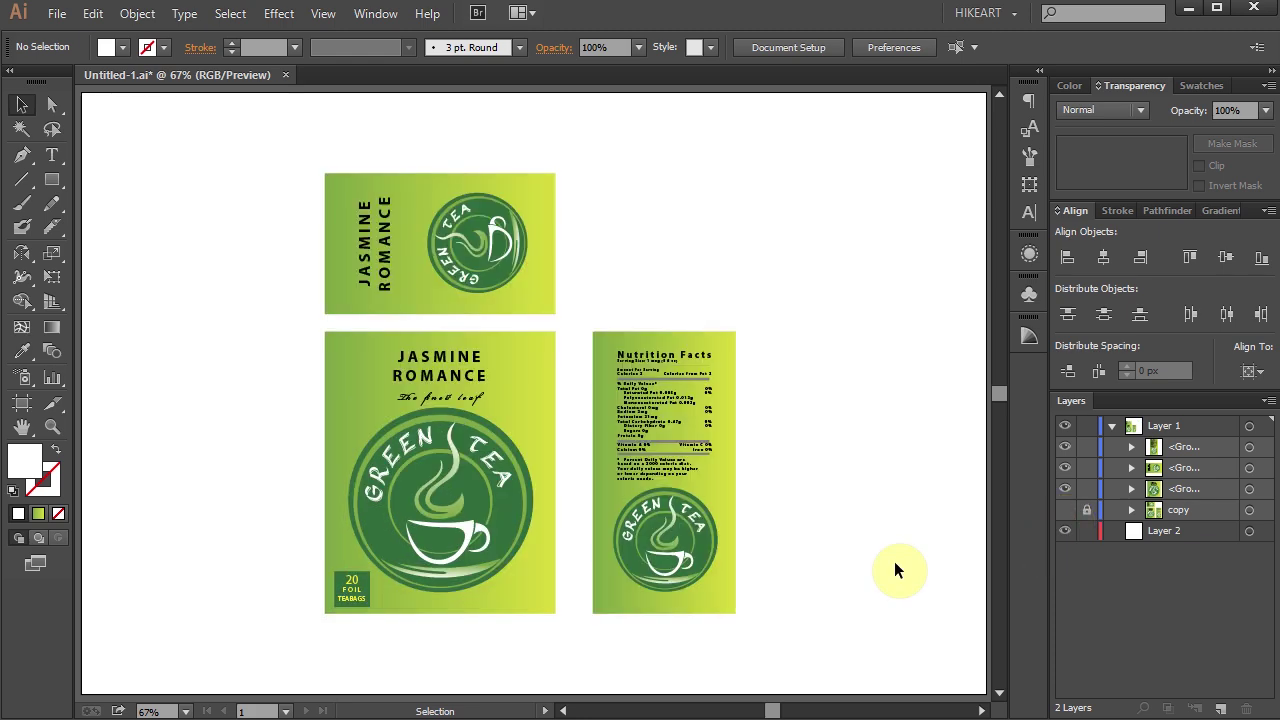
Scale all three panels down proportionally to 200 × 215 px at the artboard's upper-left
{"action": "left_click", "coordinate": [686, 516]}
{"action": "key", "text": "ctrl+a"}
{"action": "left_click_drag", "start_coordinate": [735, 612], "coordinate": [306, 237]}
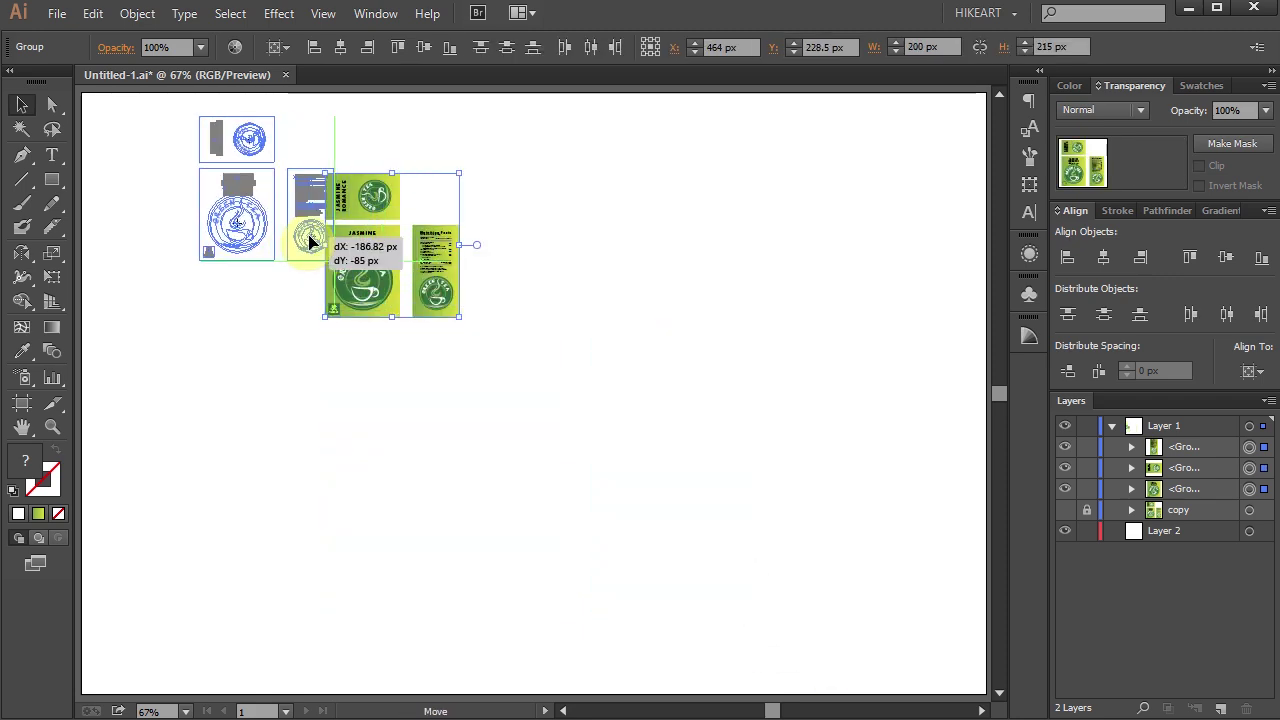
{"action": "left_click", "coordinate": [516, 295]}
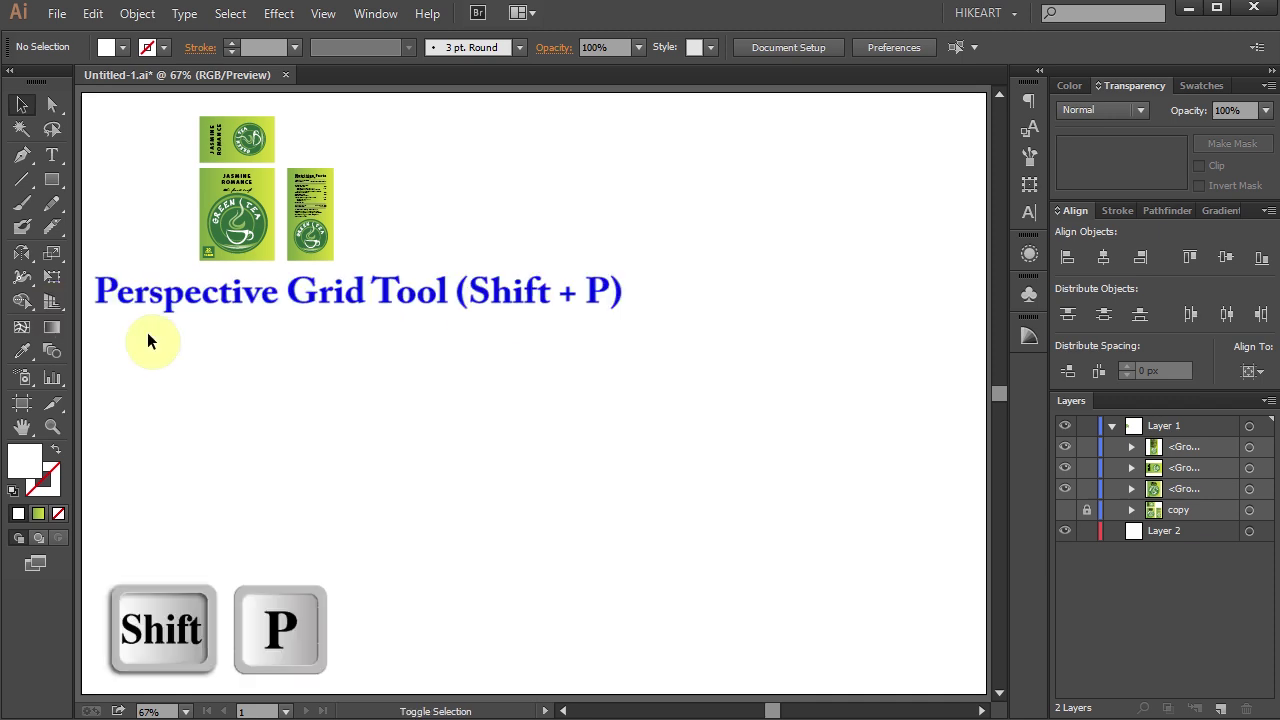
Show the two-point perspective grid with wider, much shorter vertical planes and a shaded ground
{"action": "key", "text": "shift+p"}
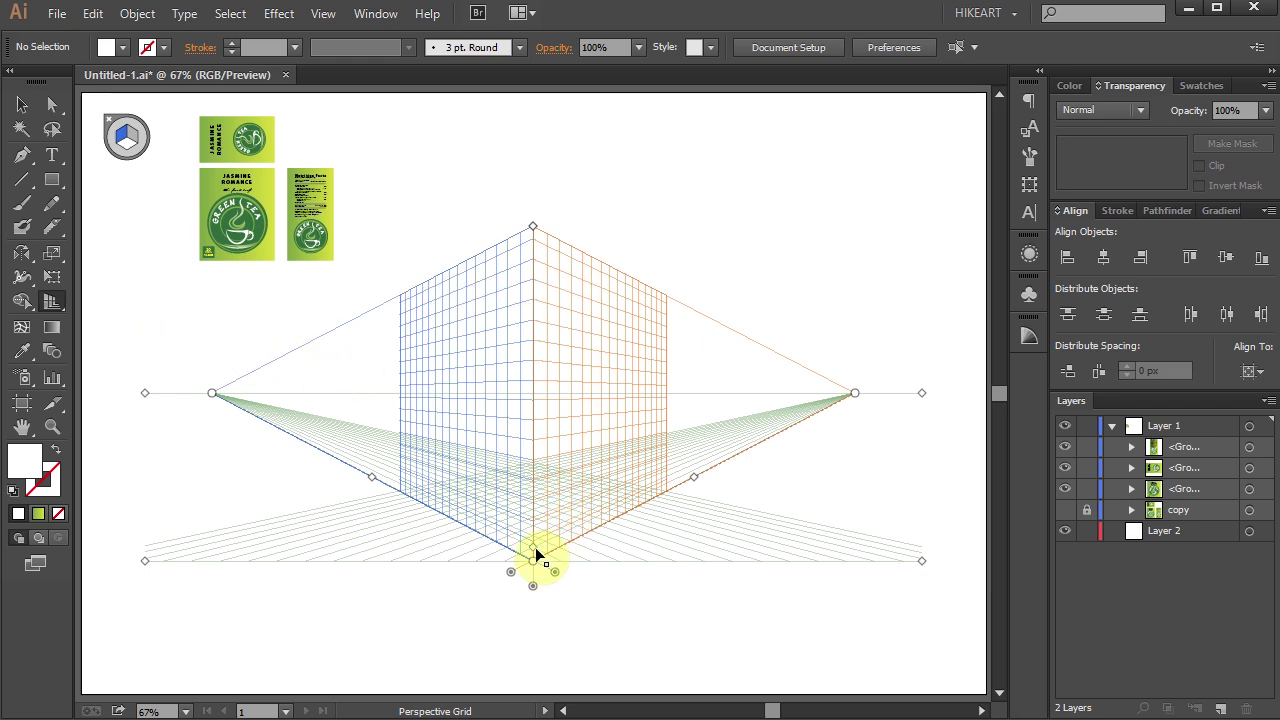
{"action": "left_click_drag", "start_coordinate": [535, 547], "coordinate": [538, 540]}
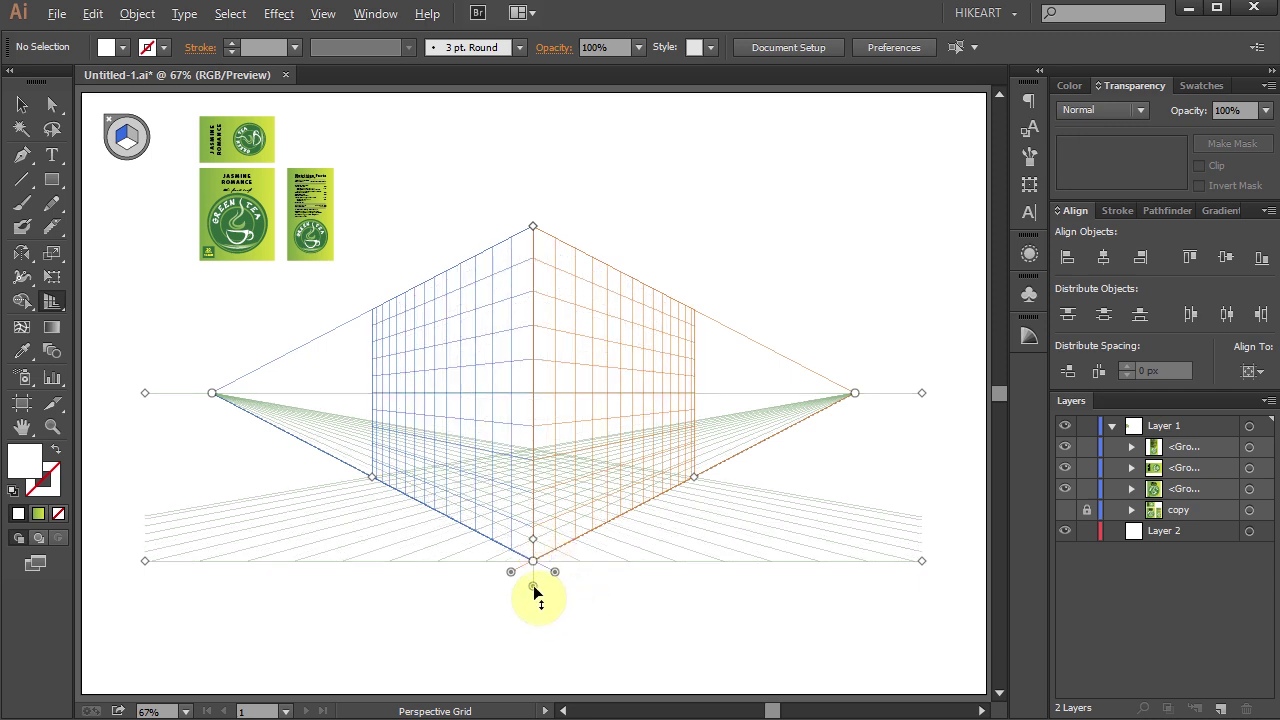
{"action": "left_click", "coordinate": [534, 588], "text": "alt"}
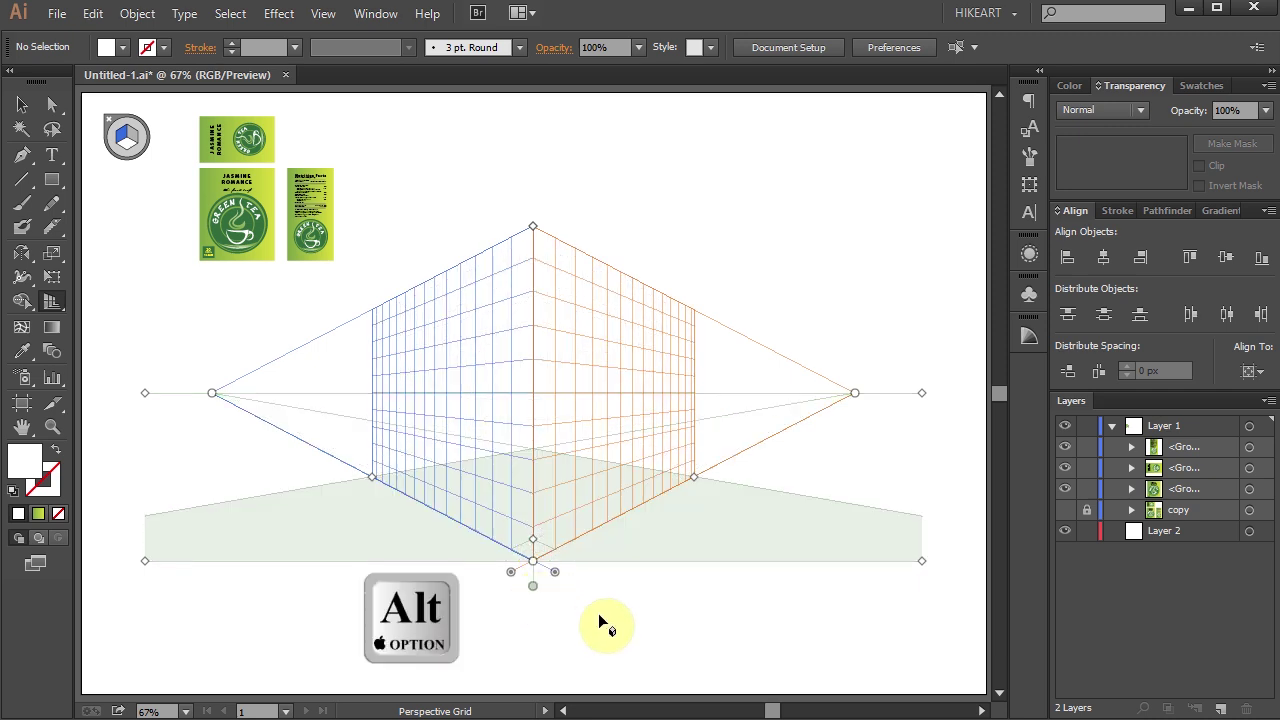
{"action": "left_click_drag", "start_coordinate": [533, 225], "coordinate": [555, 447]}
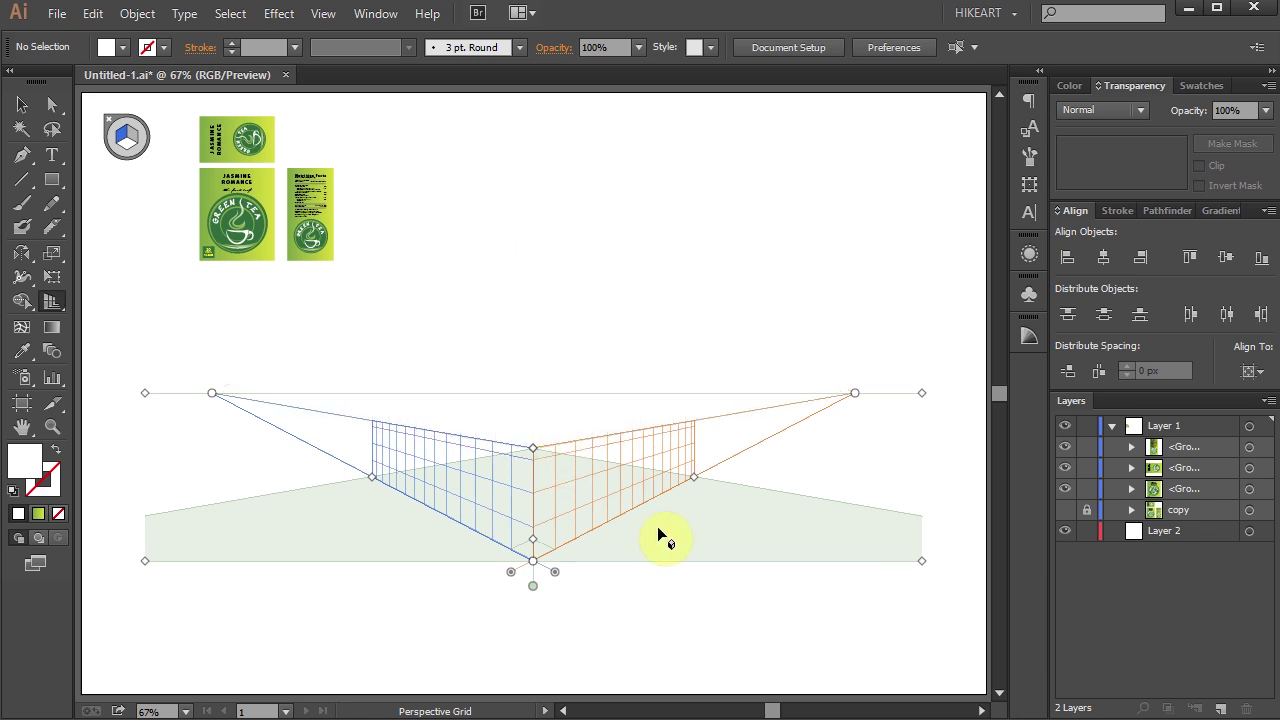
Move the three panels above the grid's corner, shrink them, and zoom in on them
{"action": "key", "text": "v"}
{"action": "left_click_drag", "start_coordinate": [393, 186], "coordinate": [170, 105]}
{"action": "left_click_drag", "start_coordinate": [333, 228], "coordinate": [605, 424]}
{"action": "left_click_drag", "start_coordinate": [609, 323], "coordinate": [578, 346]}
{"action": "left_click", "coordinate": [640, 366]}
{"action": "key", "text": "z"}
{"action": "left_click_drag", "start_coordinate": [422, 333], "coordinate": [615, 590]}
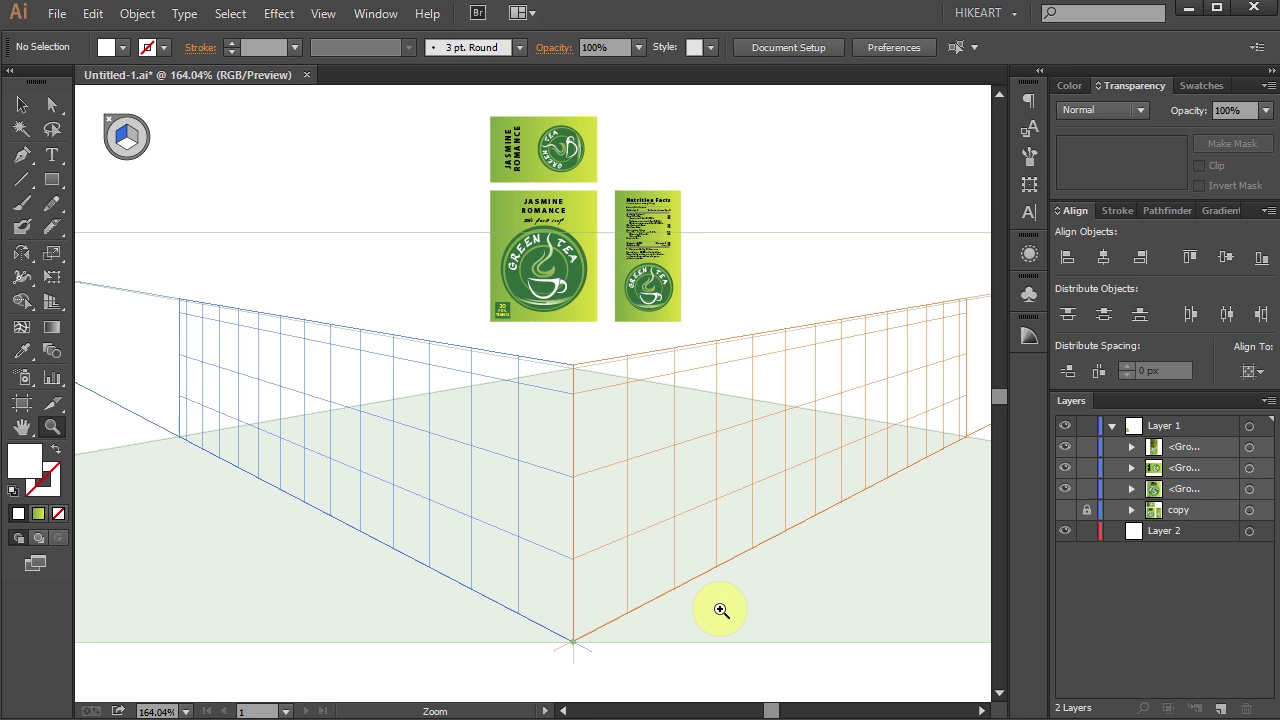
Switch to the Perspective Selection tool with the left grid plane active
{"action": "left_click_drag", "start_coordinate": [51, 302], "coordinate": [144, 326]}
{"action": "left_click_drag", "start_coordinate": [223, 322], "coordinate": [286, 551]}
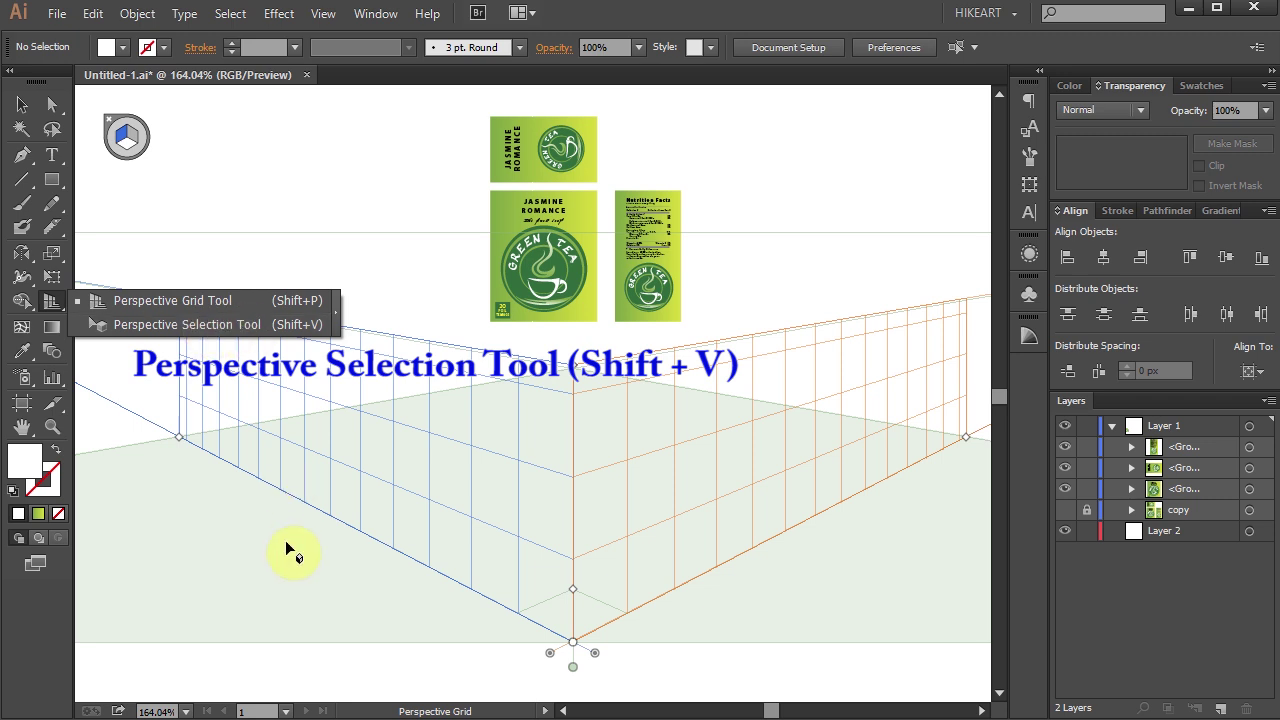
{"action": "key", "text": "shift+v"}
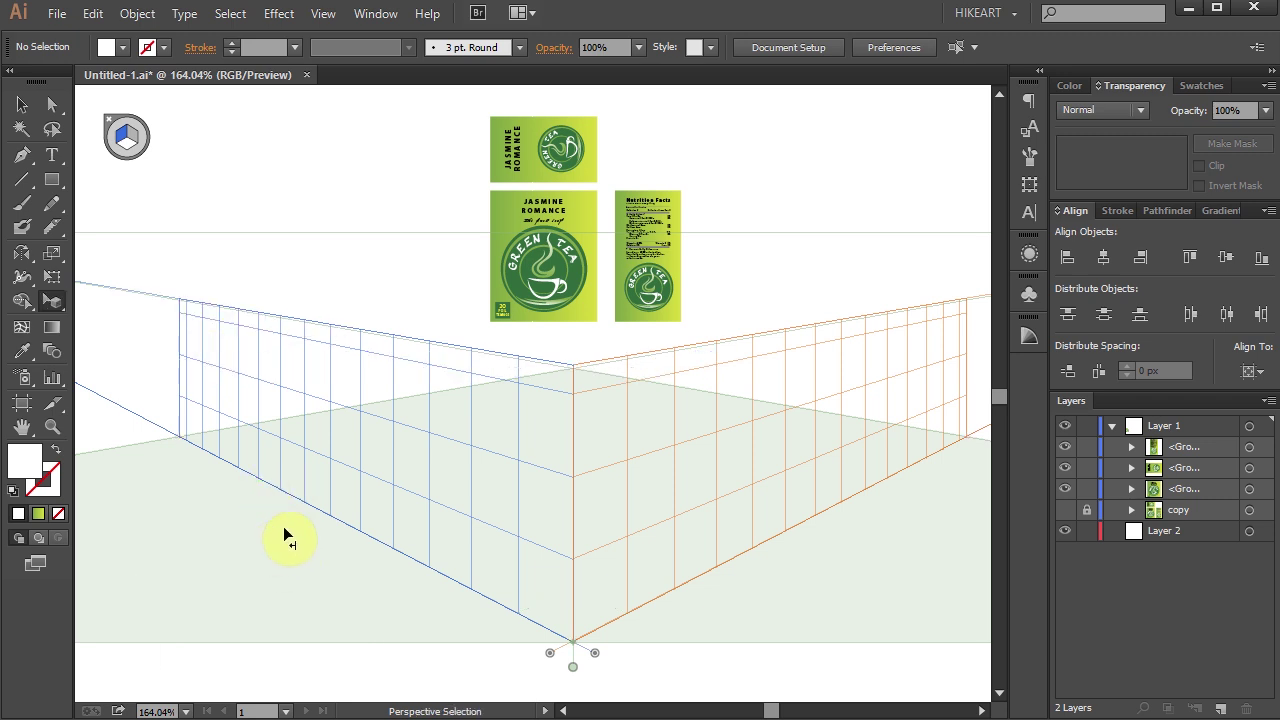
{"action": "key", "text": "1"}
Drag the front Jasmine Romance label onto the left plane and enlarge it as the front face
{"action": "left_click", "coordinate": [584, 235]}
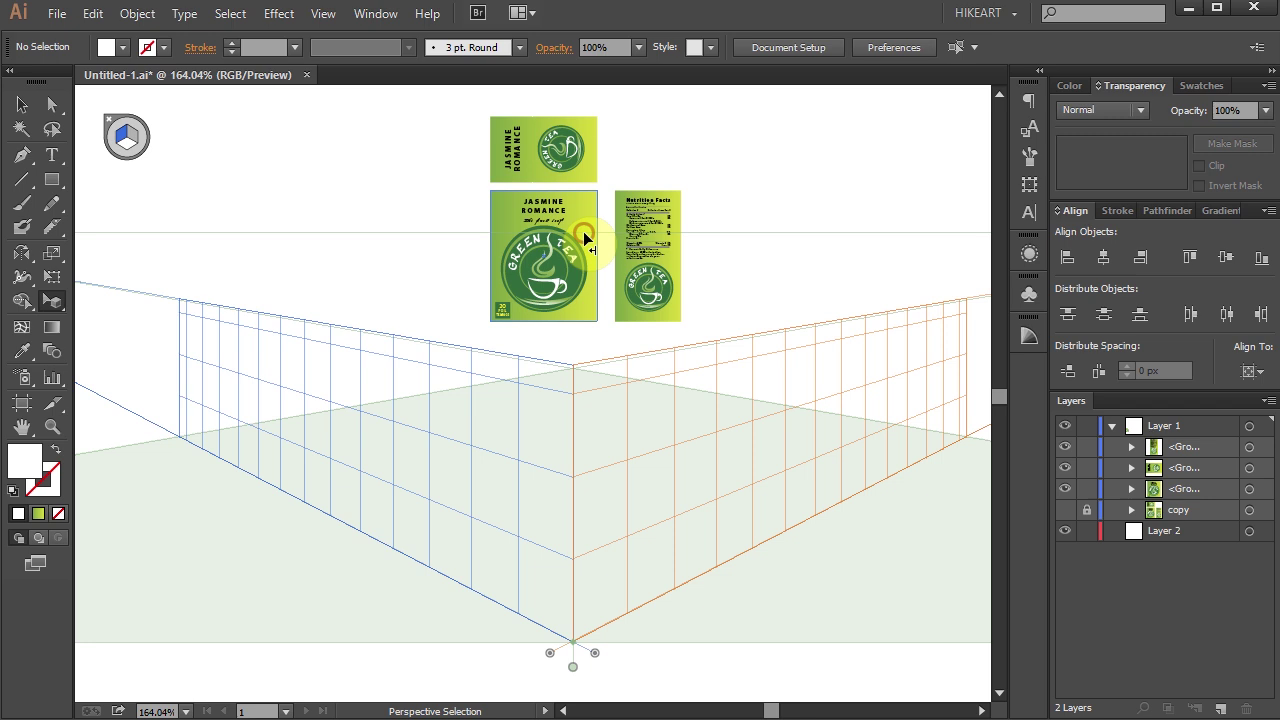
{"action": "left_click_drag", "start_coordinate": [586, 240], "coordinate": [564, 584]}
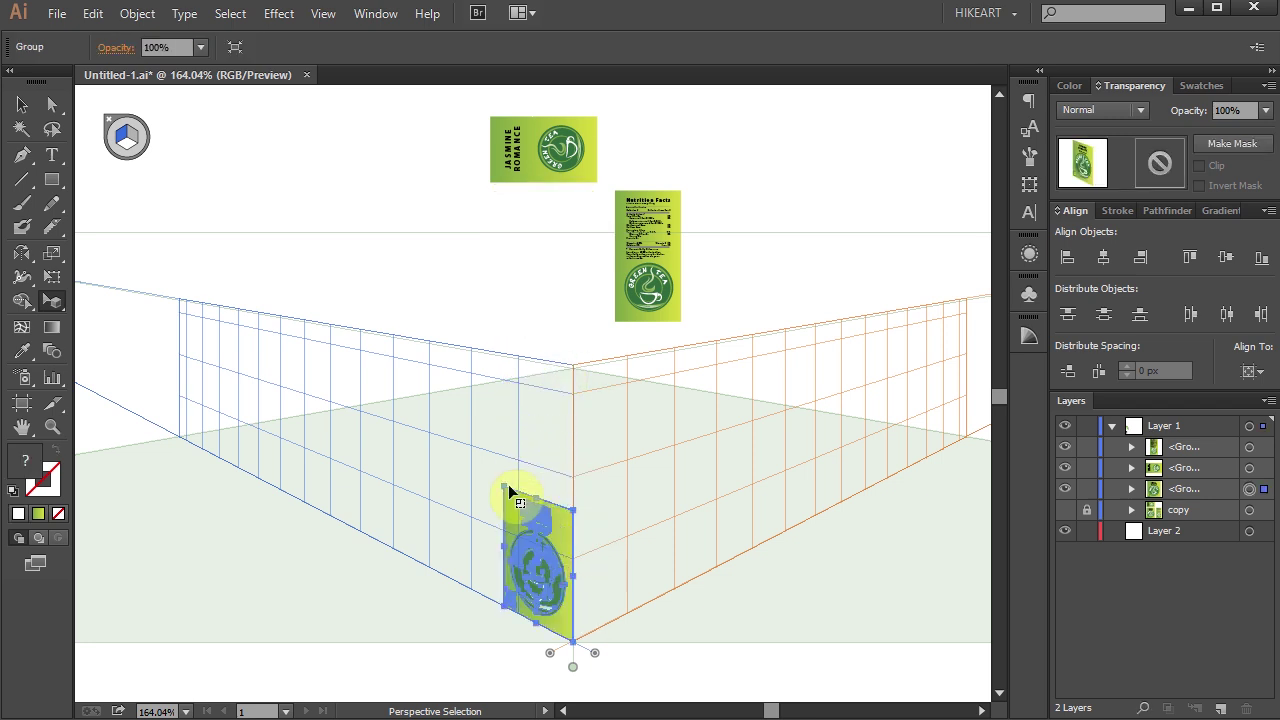
{"action": "left_click_drag", "start_coordinate": [503, 490], "coordinate": [420, 362]}
{"action": "left_click", "coordinate": [646, 565]}
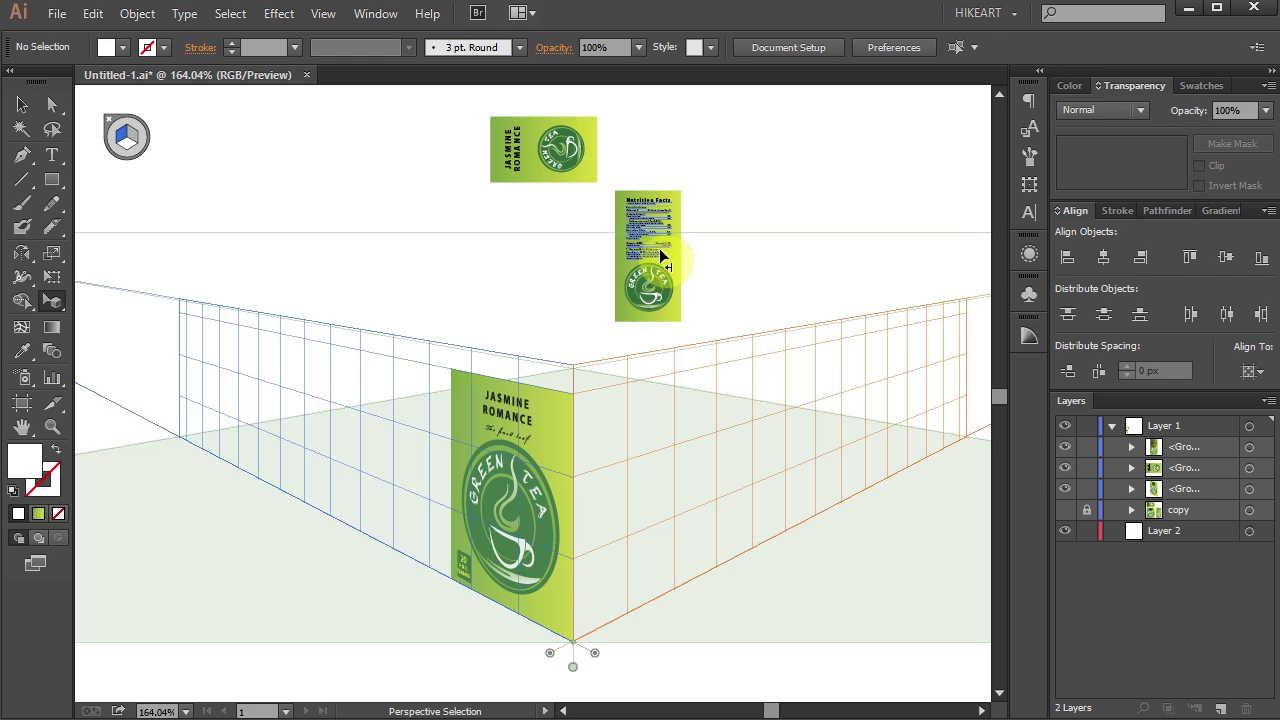
Map the Nutrition Facts panel onto the right plane and scale it up as the box side
{"action": "key", "text": "3"}
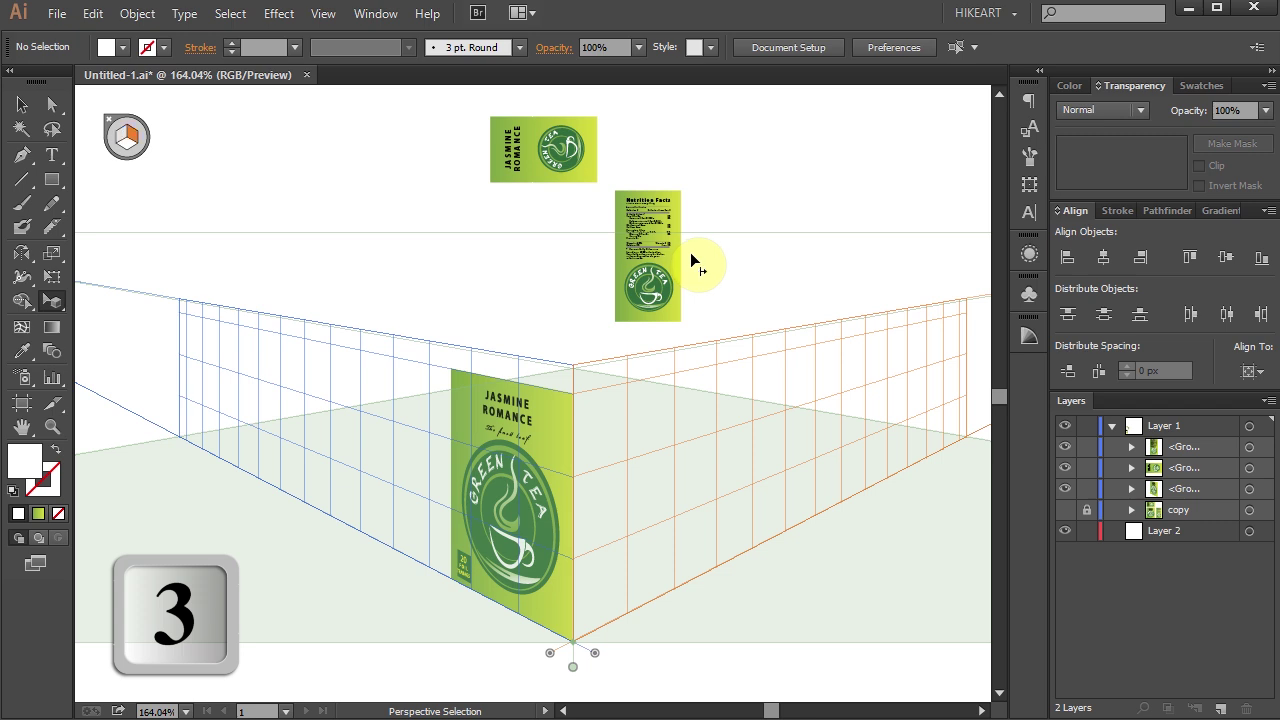
{"action": "left_click_drag", "start_coordinate": [645, 240], "coordinate": [600, 554]}
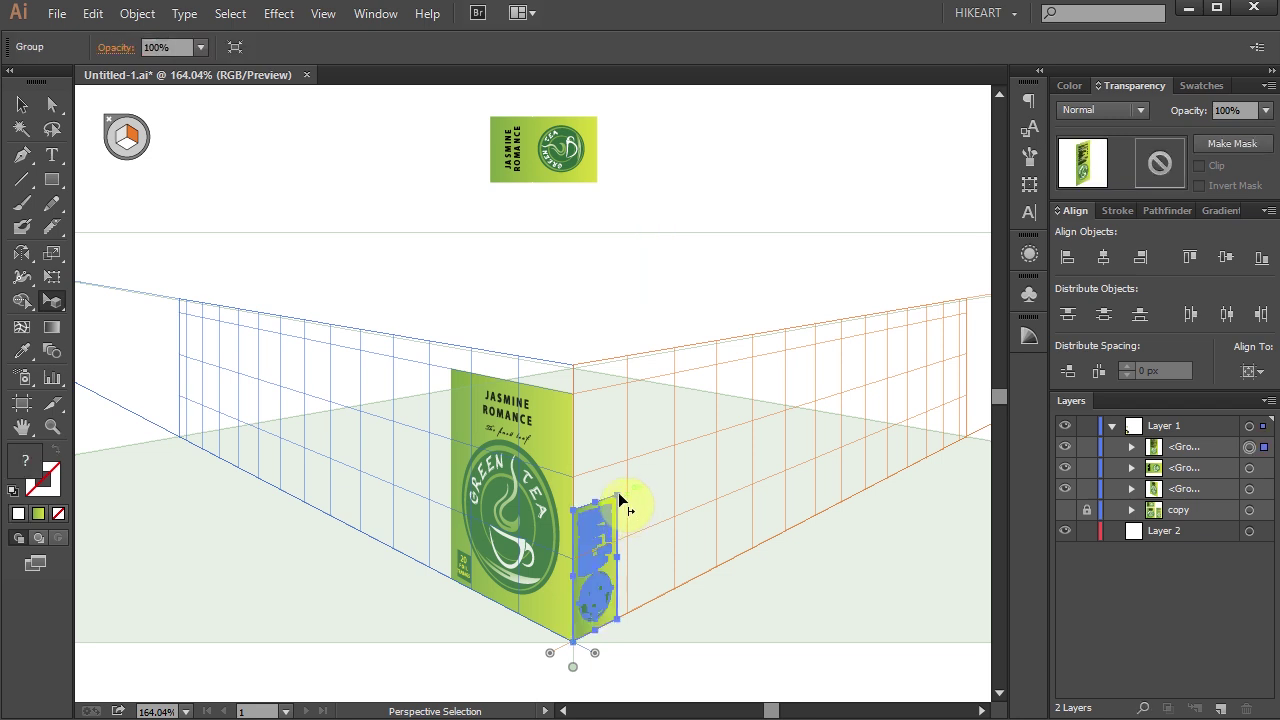
{"action": "left_click_drag", "start_coordinate": [620, 500], "coordinate": [718, 373]}
Drop the logo label onto the horizontal ground plane at the box's top
{"action": "left_click", "coordinate": [593, 232]}
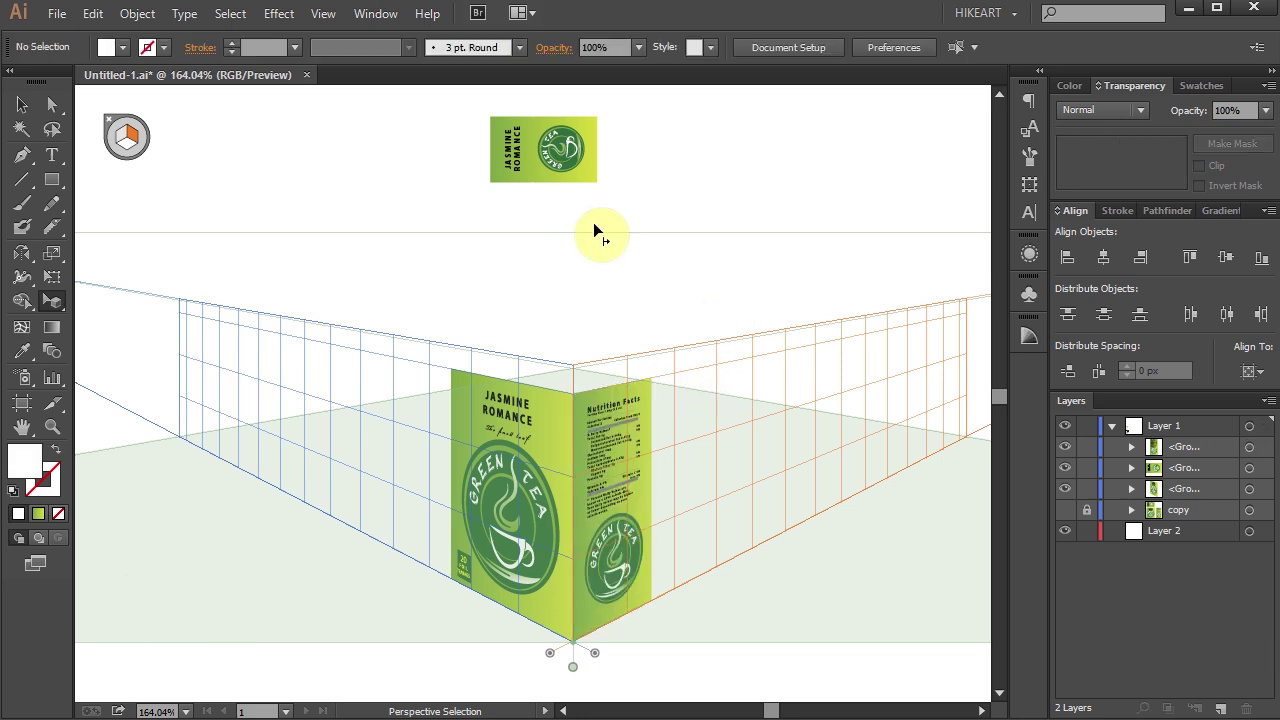
{"action": "key", "text": "2"}
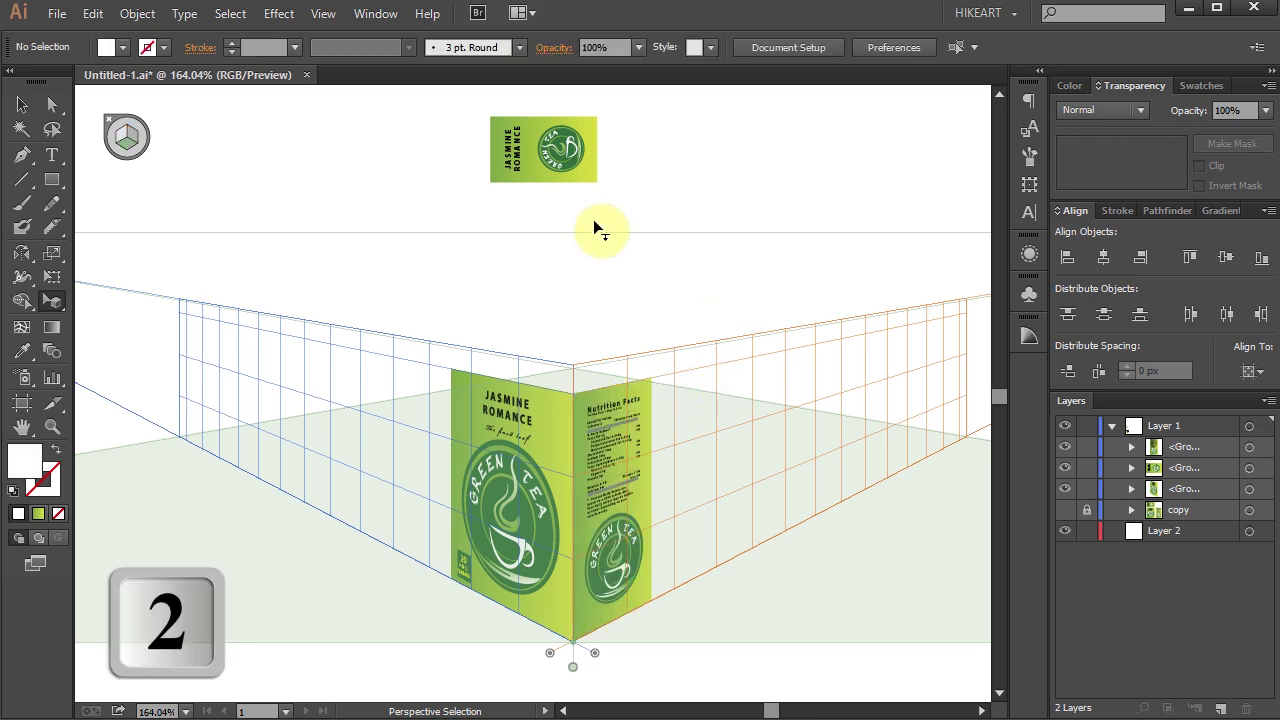
{"action": "left_click_drag", "start_coordinate": [566, 175], "coordinate": [575, 395]}
Scale the logo label up over the entire box top, then zoom closely on the top edge
{"action": "key", "text": "z"}
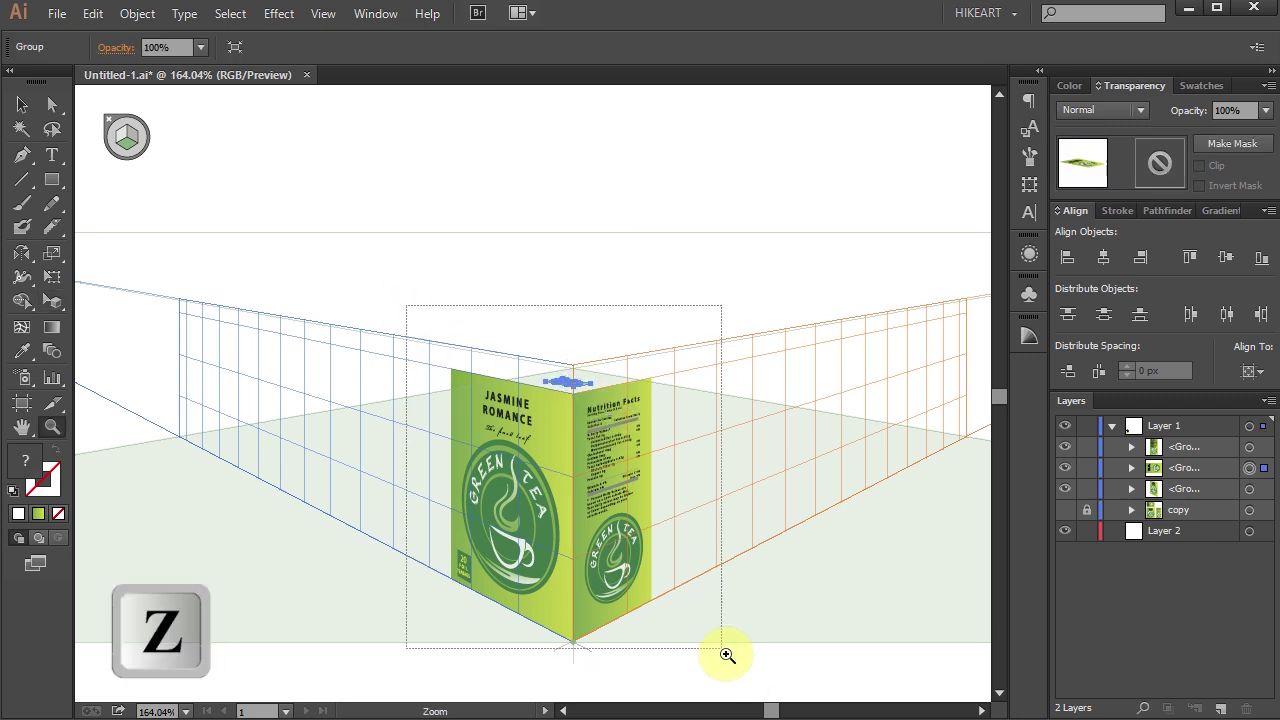
{"action": "left_click", "coordinate": [729, 651]}
{"action": "mouse_move", "coordinate": [524, 222]}
{"action": "left_mouse_down"}
{"action": "mouse_move", "coordinate": [526, 198]}
{"action": "mouse_move", "coordinate": [531, 240]}
{"action": "mouse_move", "coordinate": [488, 177]}
{"action": "mouse_move", "coordinate": [543, 214]}
{"action": "mouse_move", "coordinate": [533, 228]}
{"action": "left_mouse_up"}
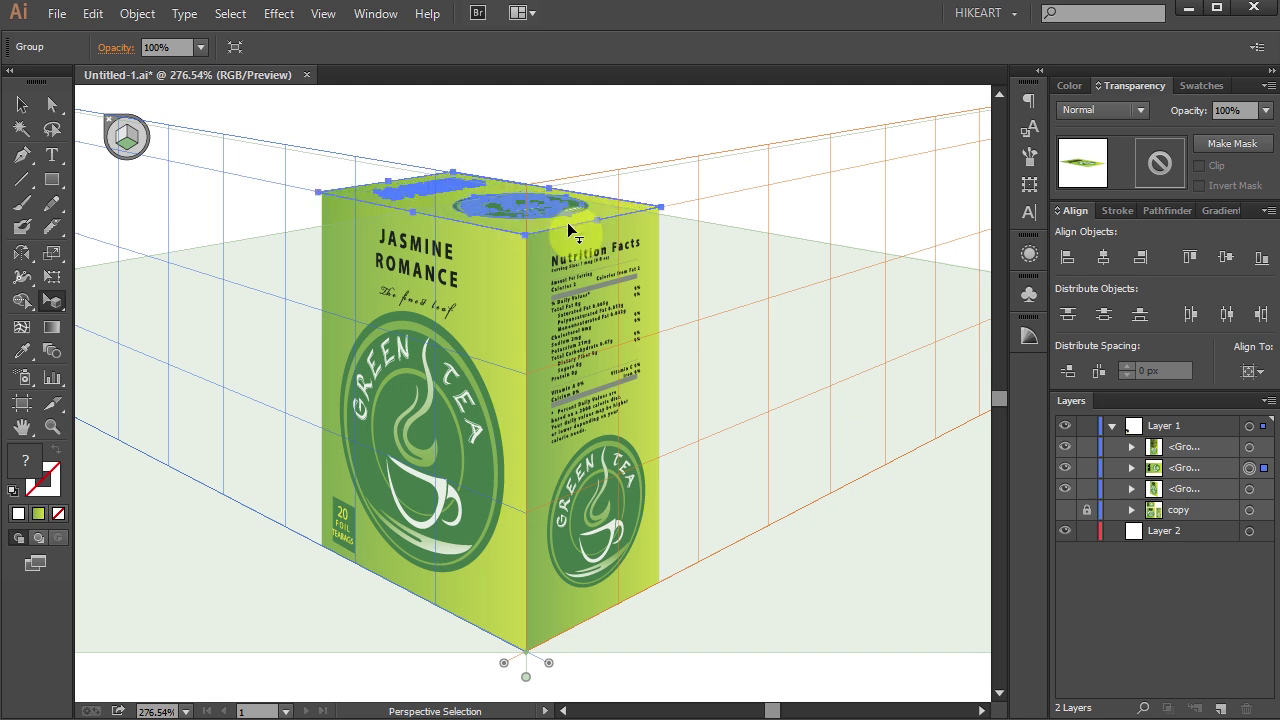
{"action": "left_click", "coordinate": [318, 308]}
{"action": "key", "text": "z"}
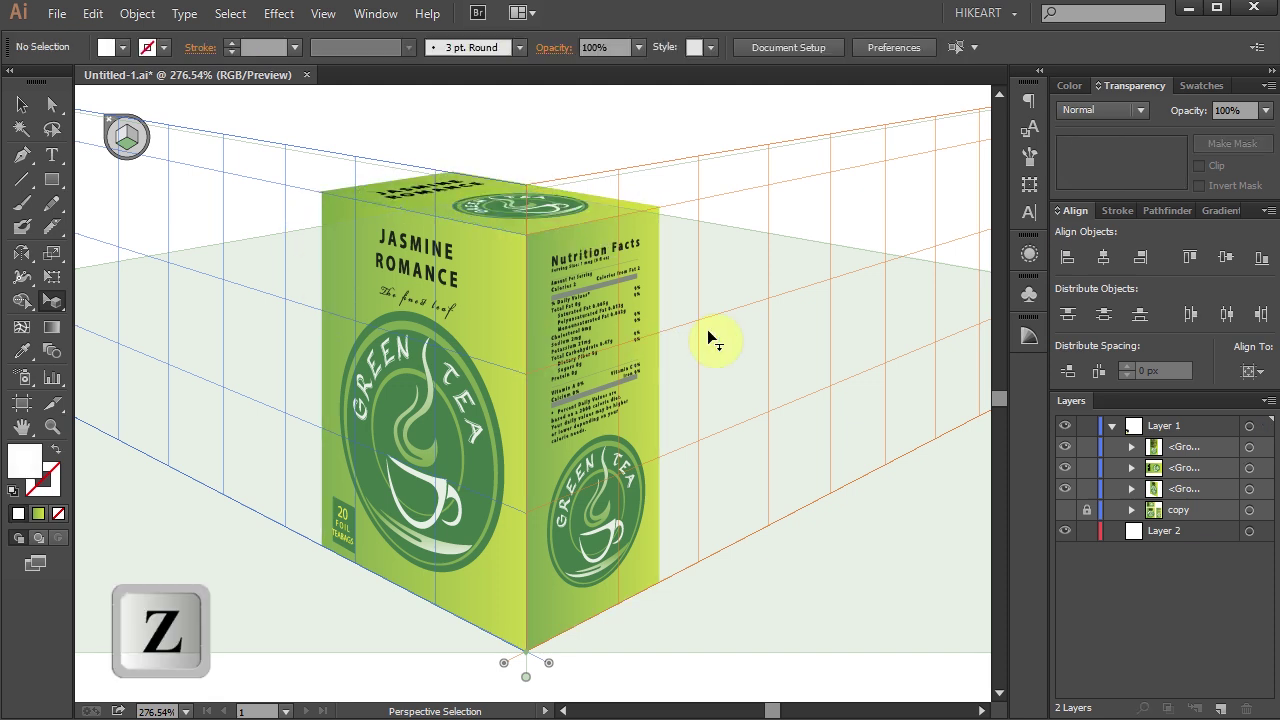
{"action": "left_click_drag", "start_coordinate": [499, 177], "coordinate": [675, 263]}
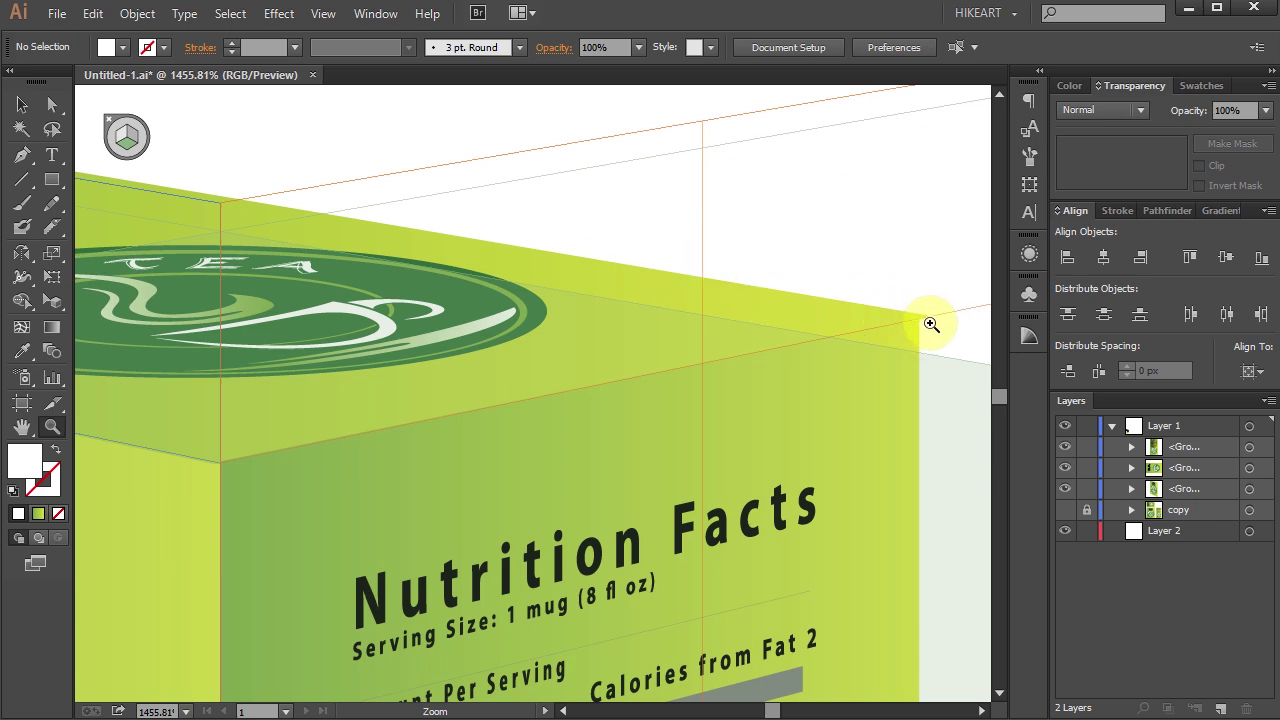
Nudge the top-corner anchors of the box and front panel with Direct Selection
{"action": "key", "text": "a"}
{"action": "left_click_drag", "start_coordinate": [931, 320], "coordinate": [916, 318]}
{"action": "left_click", "coordinate": [946, 352]}
{"action": "scroll", "coordinate": [600, 352], "scroll_direction": "left", "scroll_amount": 6}
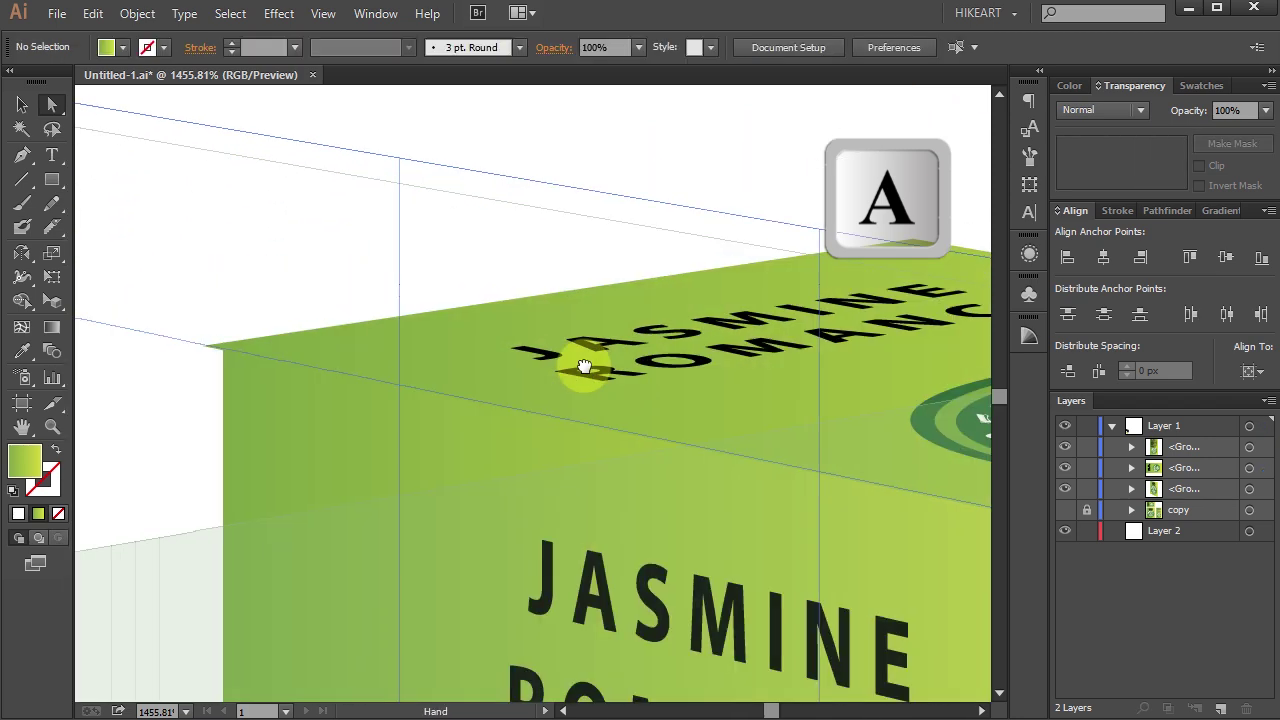
{"action": "left_click_drag", "start_coordinate": [200, 363], "coordinate": [226, 364]}
{"action": "left_click", "coordinate": [166, 257]}
Lasso the top-left corner anchors and Average them into one point, then zoom on that corner
{"action": "key", "text": "q"}
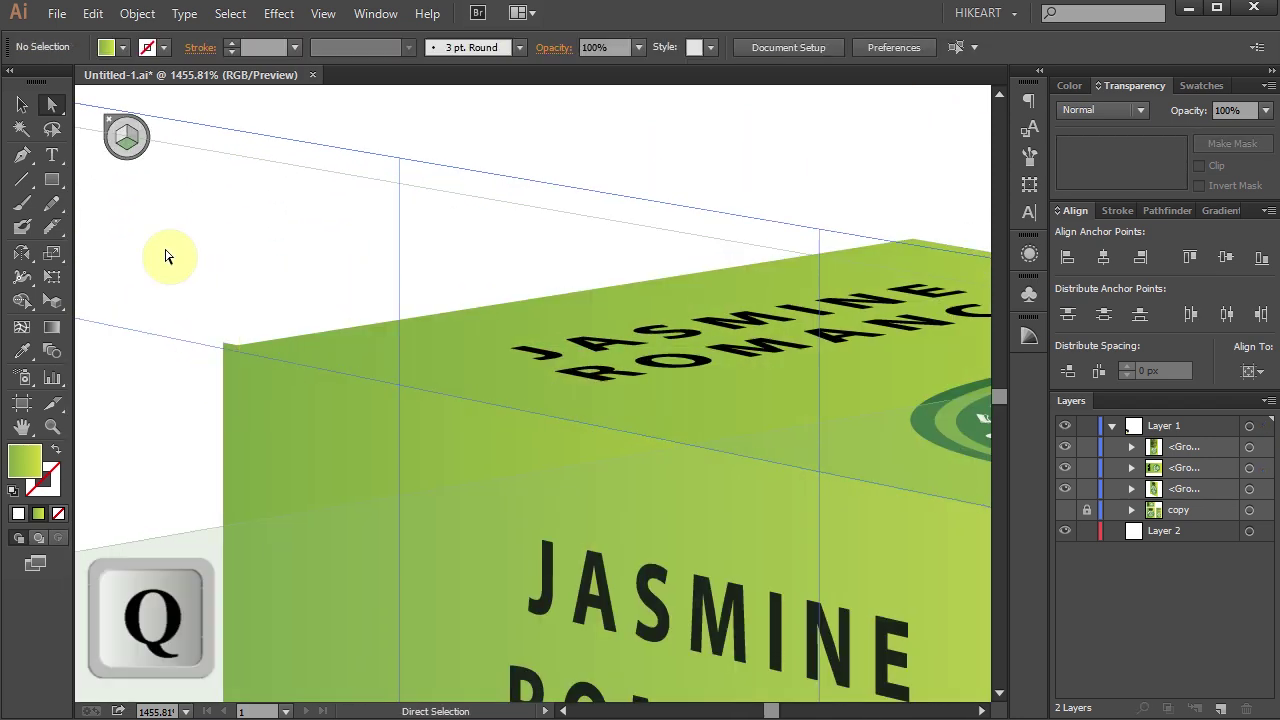
{"action": "left_click", "coordinate": [52, 129]}
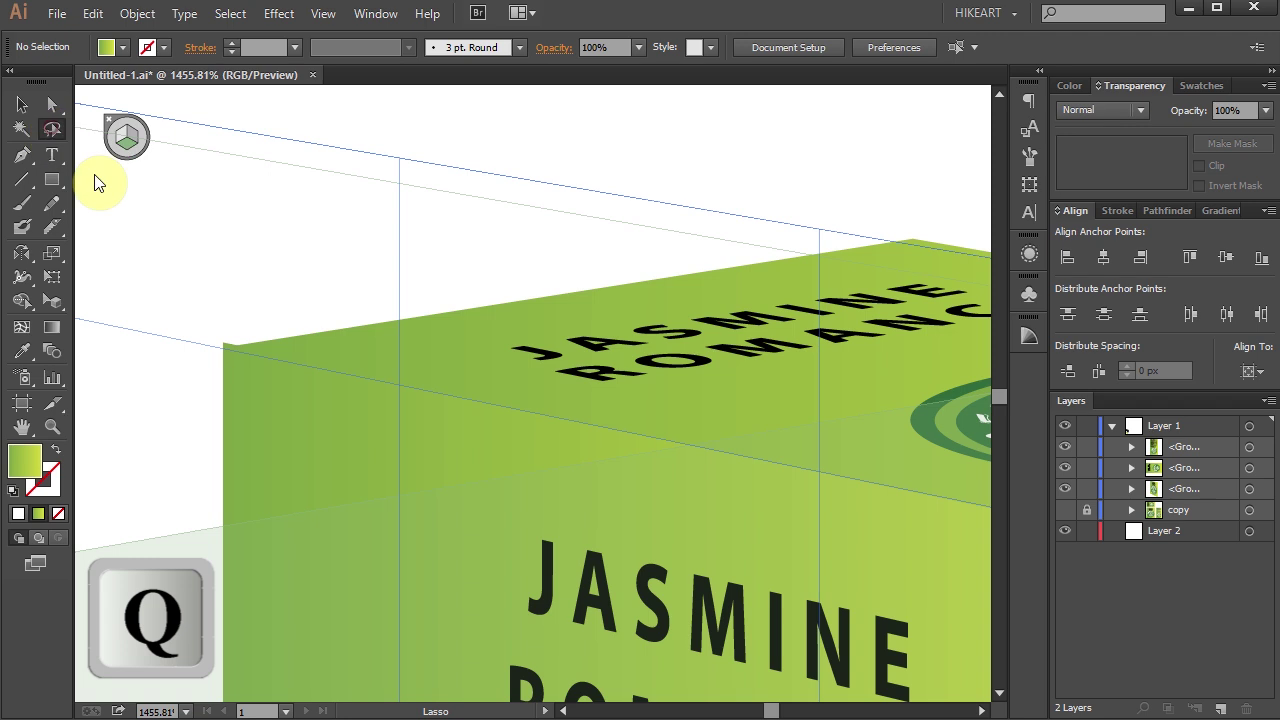
{"action": "mouse_move", "coordinate": [243, 327]}
{"action": "left_mouse_down"}
{"action": "mouse_move", "coordinate": [196, 366]}
{"action": "mouse_move", "coordinate": [262, 368]}
{"action": "mouse_move", "coordinate": [264, 326]}
{"action": "mouse_move", "coordinate": [251, 315]}
{"action": "mouse_move", "coordinate": [224, 330]}
{"action": "left_mouse_up"}
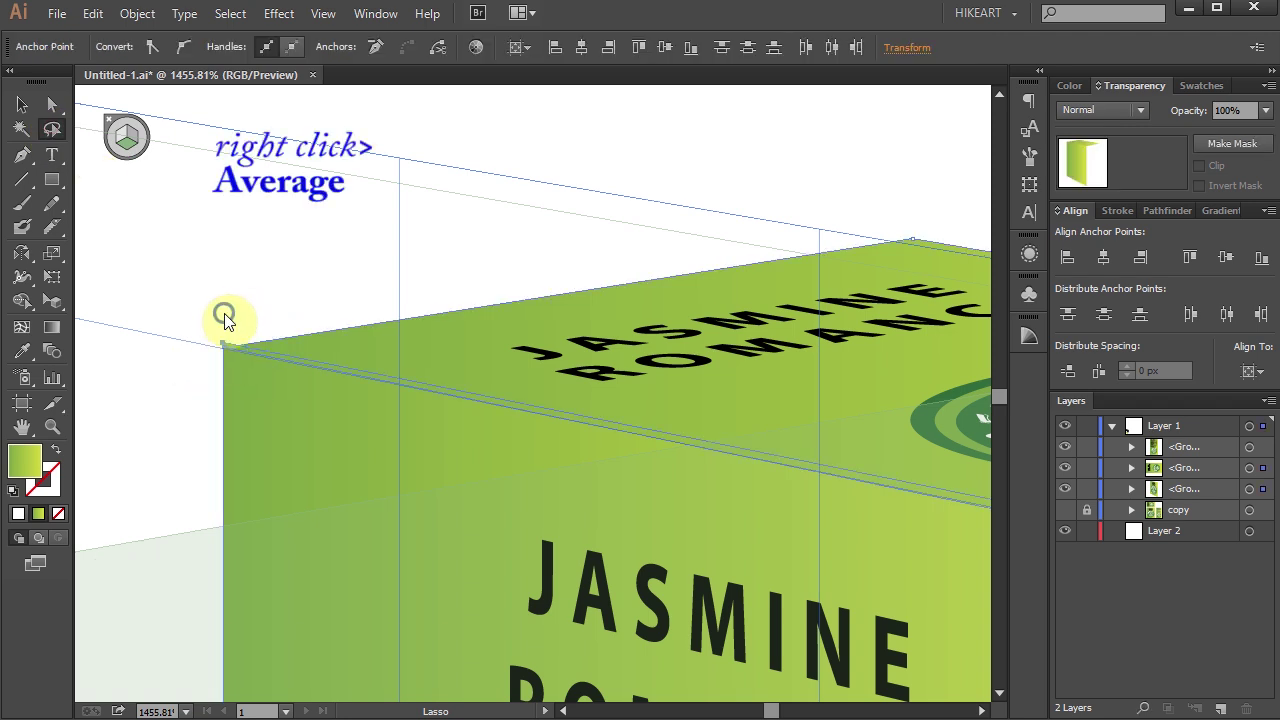
{"action": "right_click", "coordinate": [224, 319]}
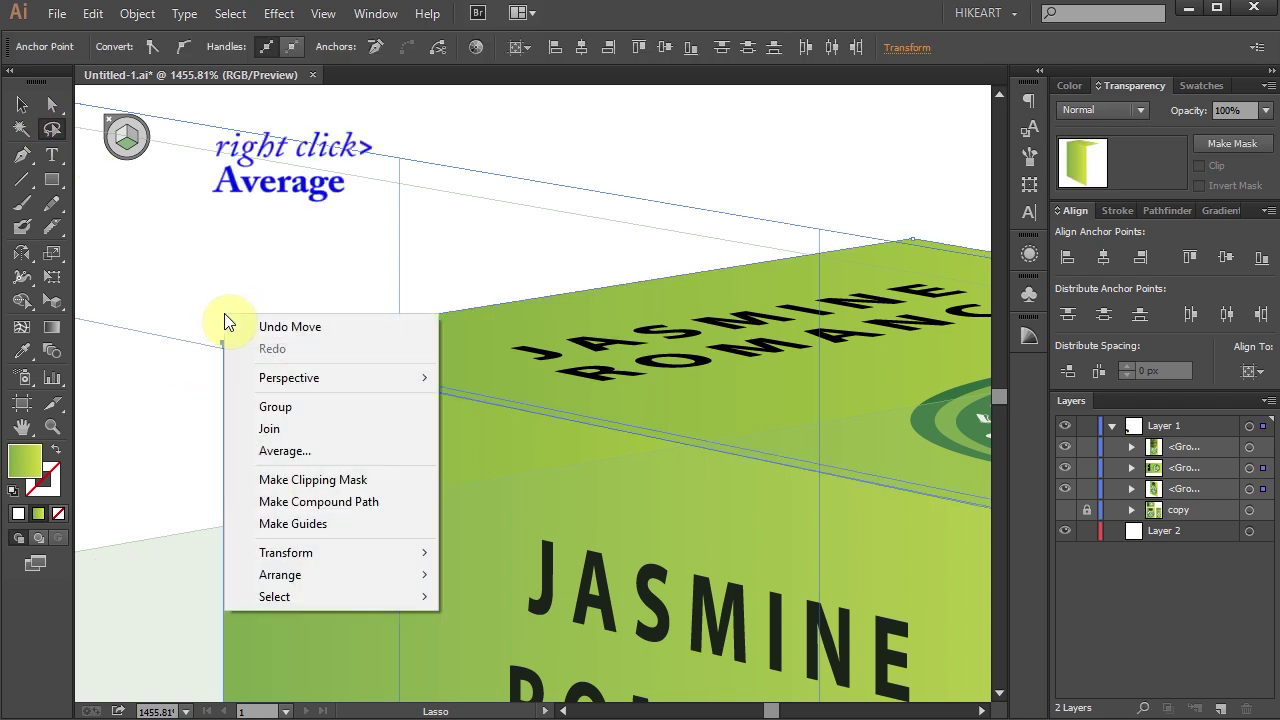
{"action": "left_click", "coordinate": [286, 451]}
{"action": "left_click", "coordinate": [341, 397]}
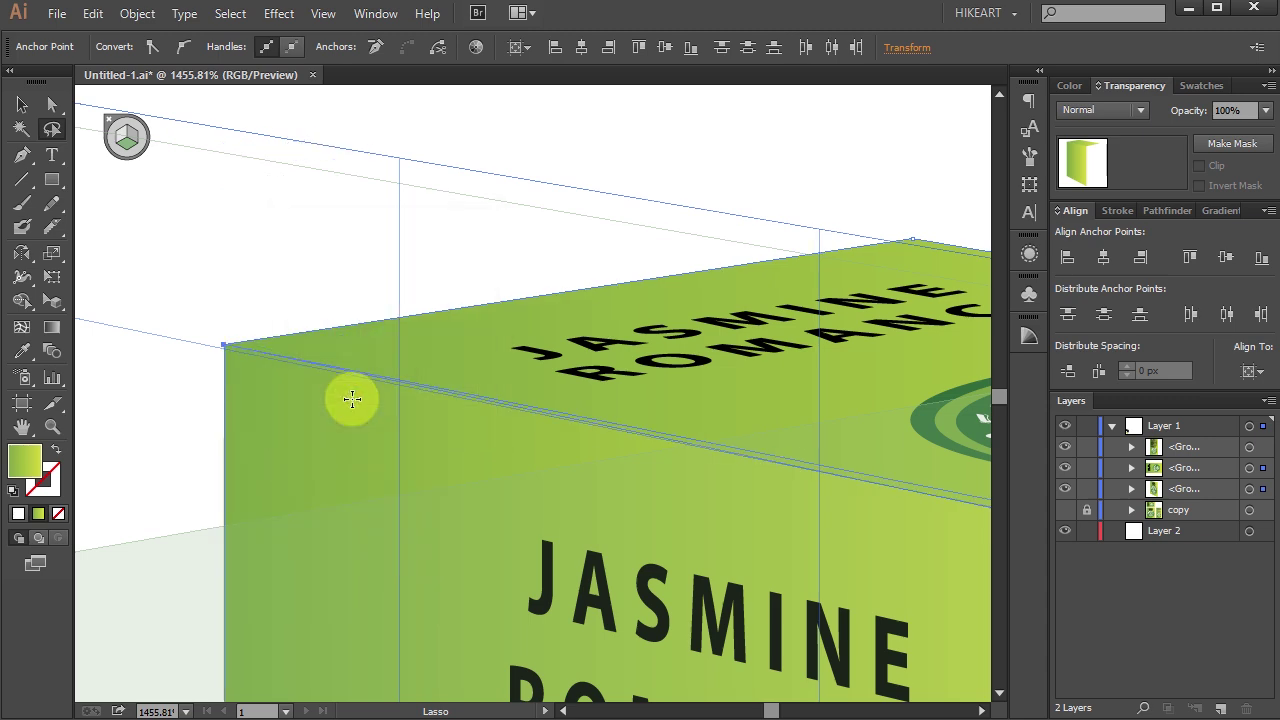
{"action": "key", "text": "ctrl+0"}
{"action": "key", "text": "z"}
{"action": "left_click", "coordinate": [598, 573]}
{"action": "left_click_drag", "start_coordinate": [516, 181], "coordinate": [586, 271]}
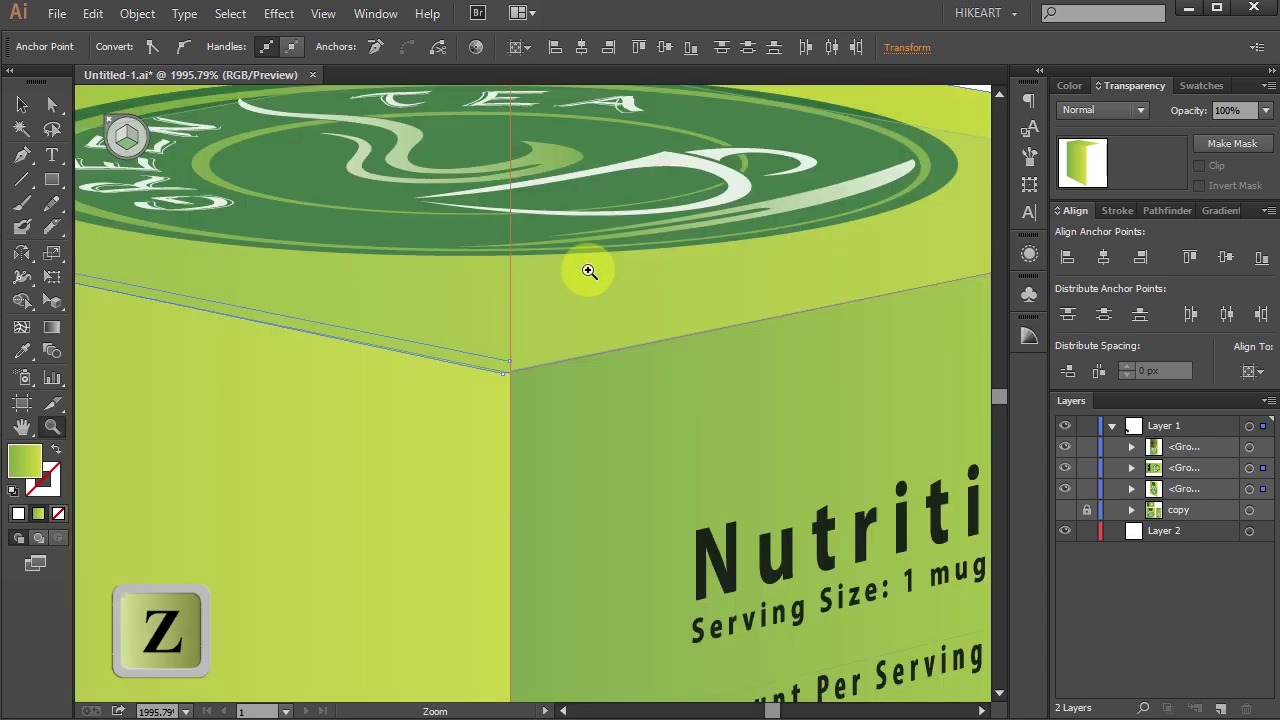